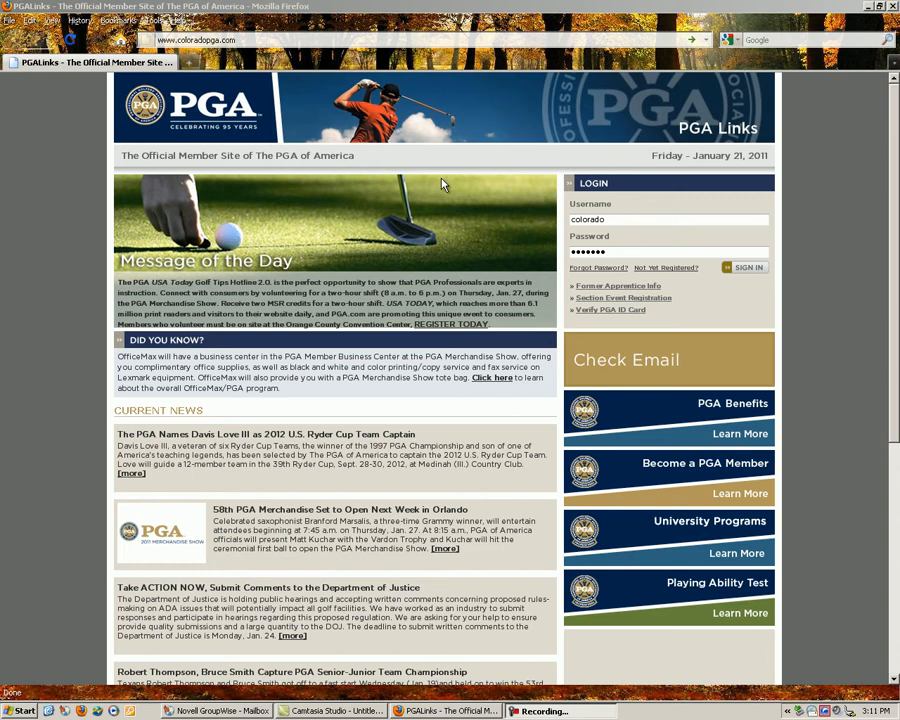
{"action": "left_click", "coordinate": [398, 40]}
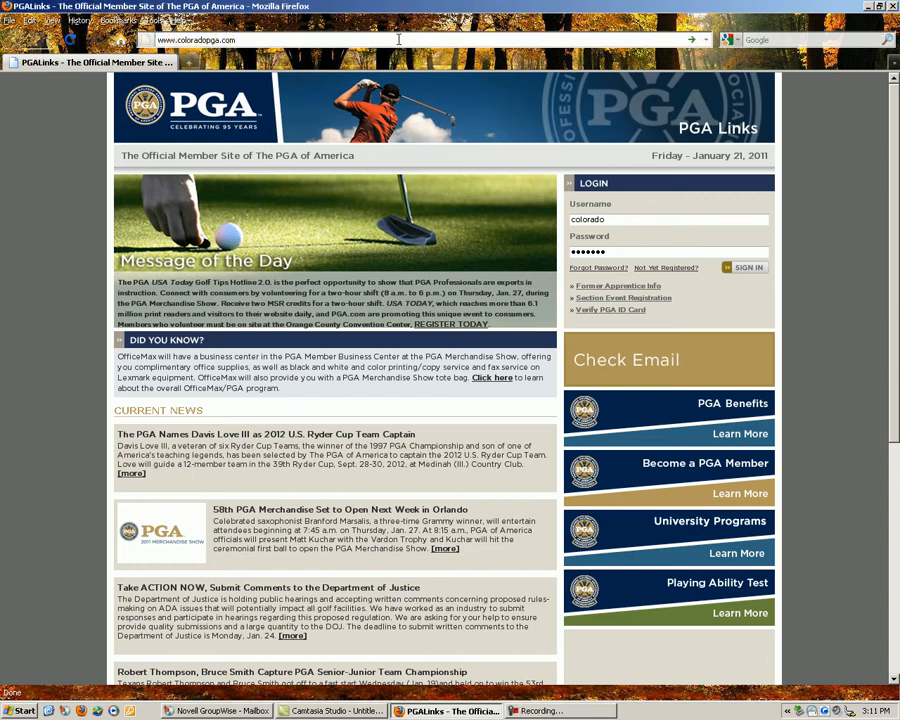
{"action": "key", "text": "Return"}
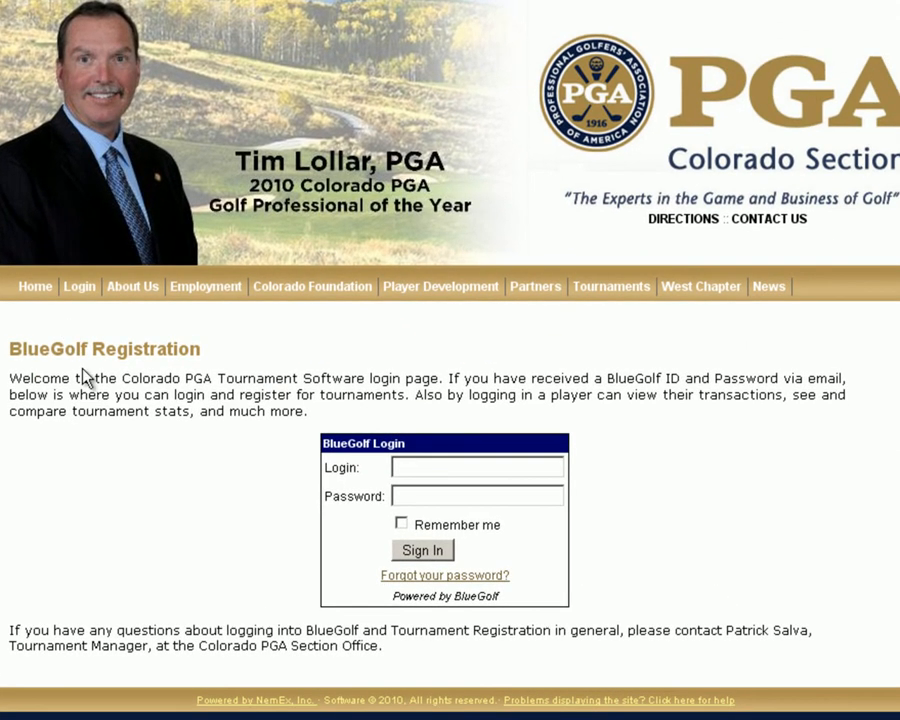
Sign in to BlueGolf with the login ID and password
{"action": "left_click", "coordinate": [430, 467]}
{"action": "type", "text": "0"}
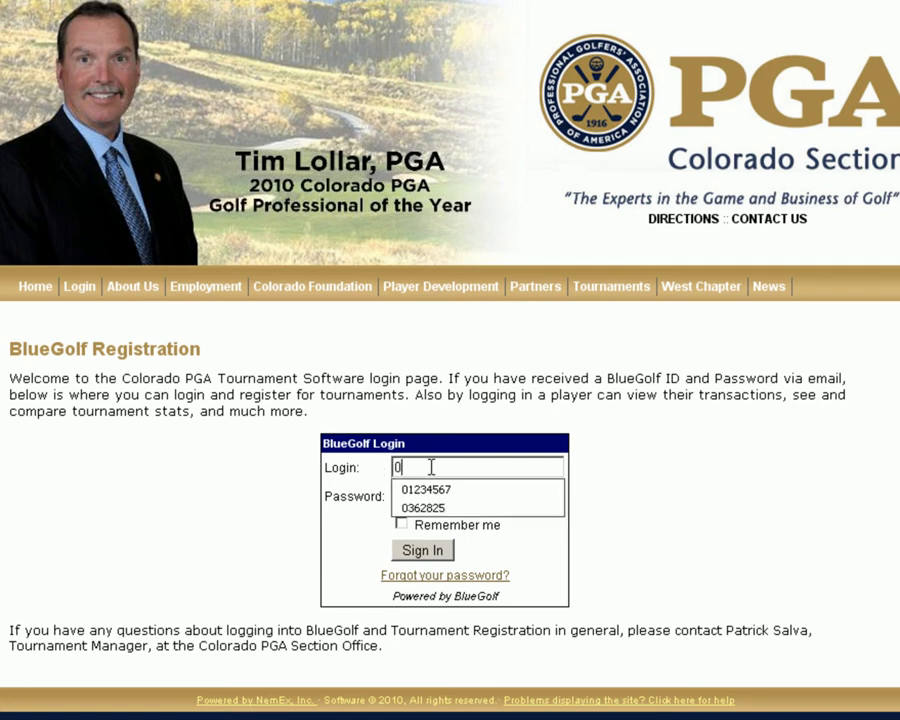
{"action": "type", "text": "1234567"}
{"action": "key", "text": "Tab"}
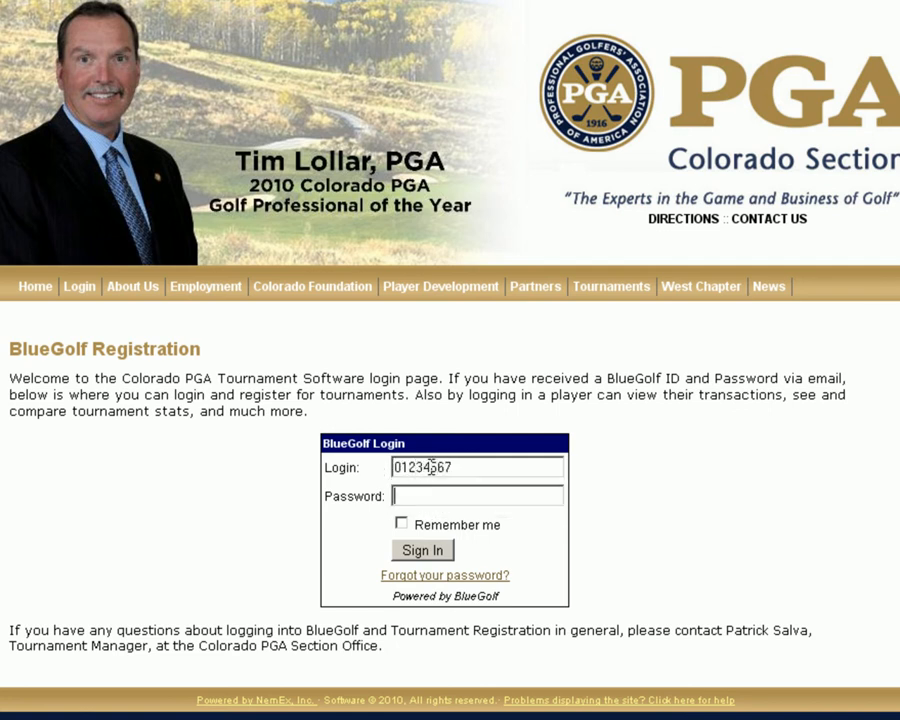
{"action": "type", "text": "012345678"}
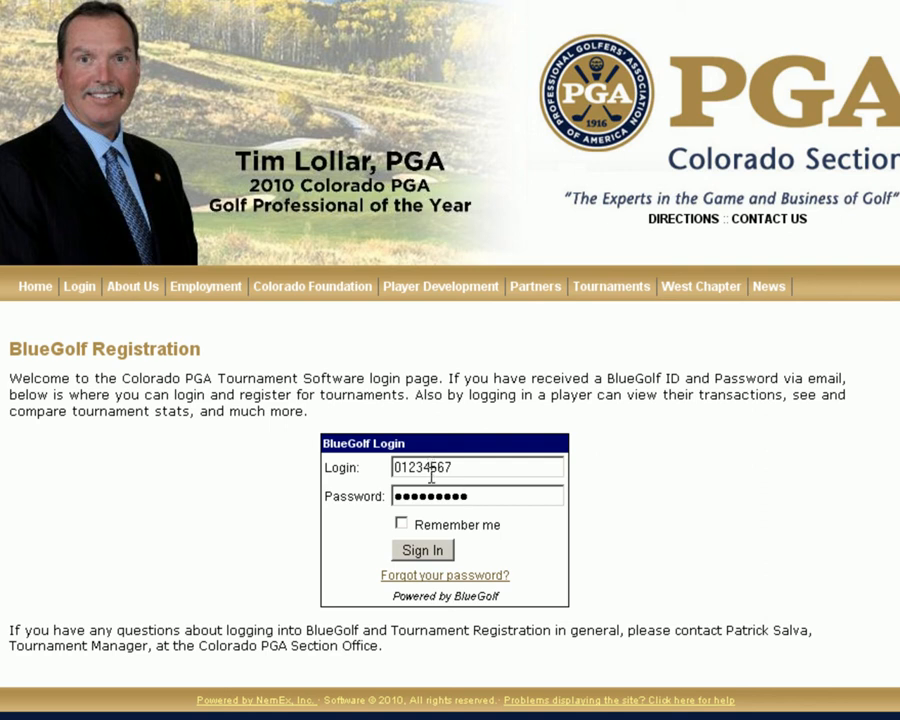
{"action": "left_click", "coordinate": [422, 551]}
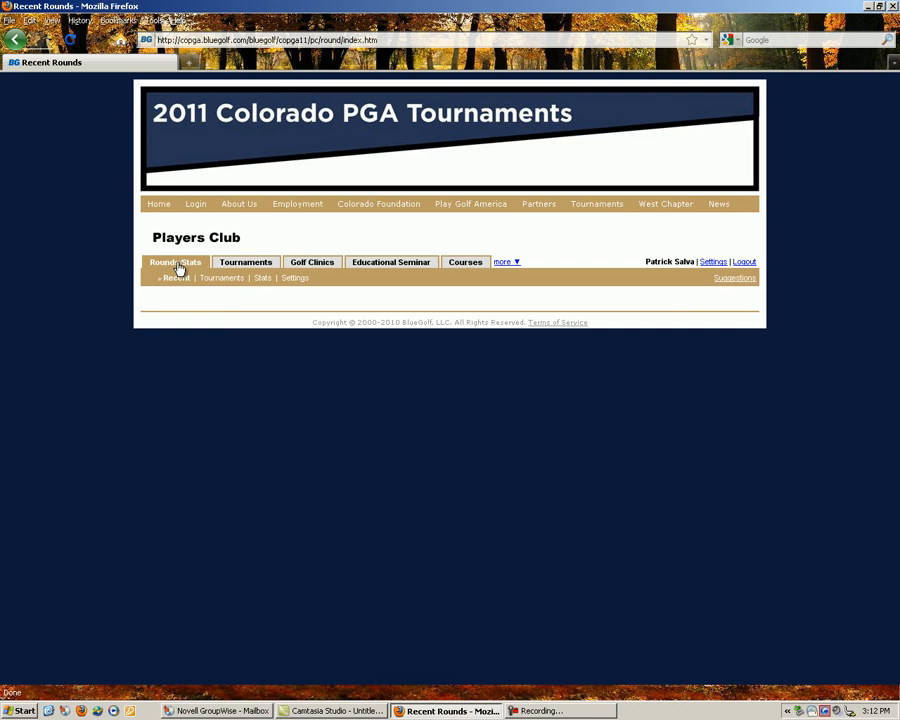
From the Tournaments schedule, register for the Mar 28 Spring Business Meeting and Pro-Pro
{"action": "left_click", "coordinate": [248, 265]}
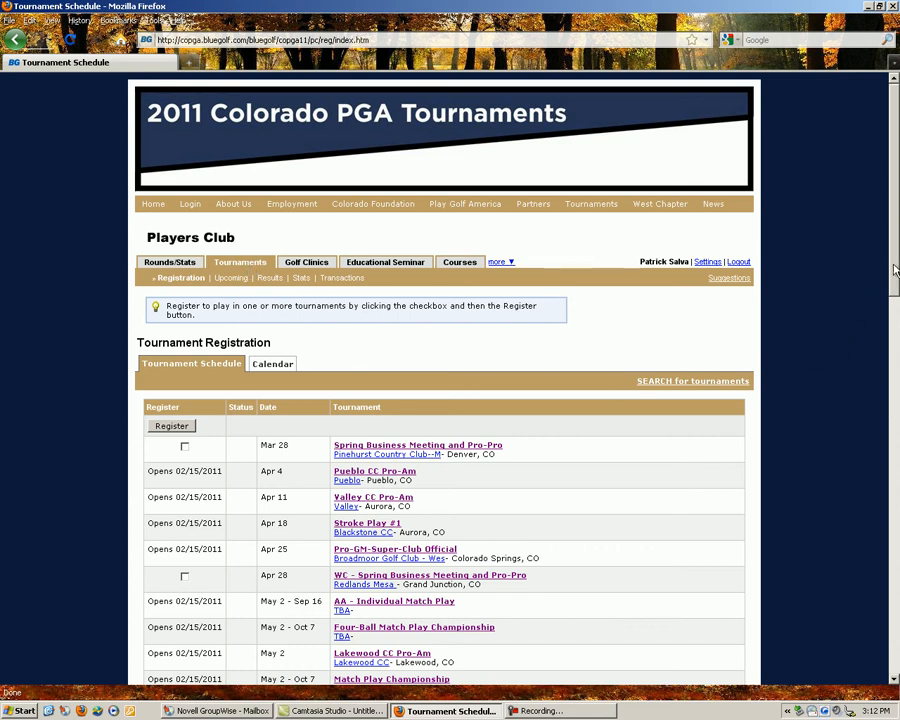
{"action": "left_click_drag", "start_coordinate": [893, 268], "coordinate": [893, 308]}
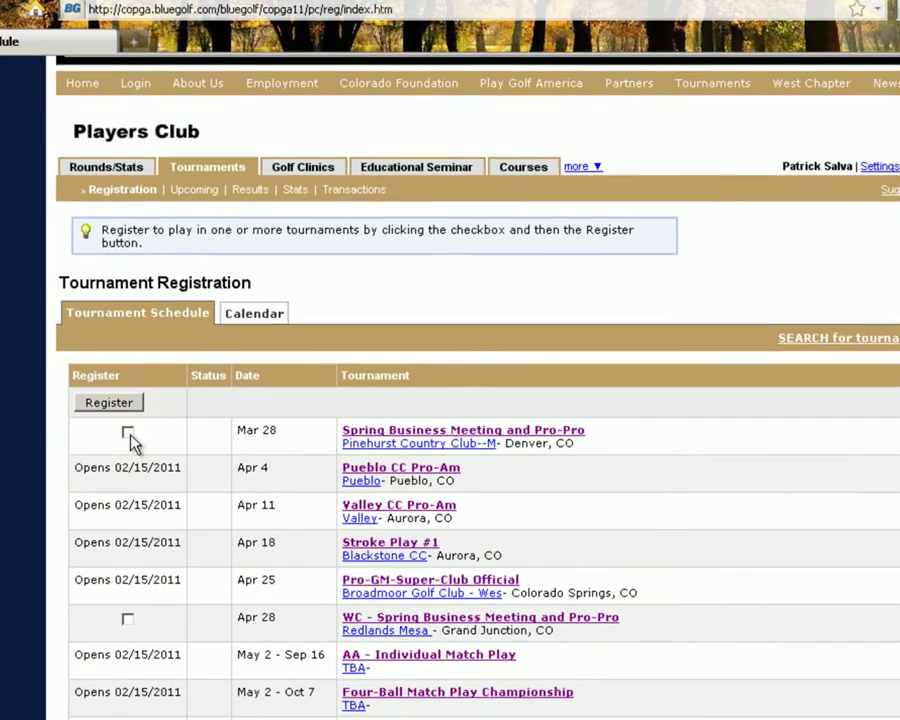
{"action": "left_click", "coordinate": [128, 433]}
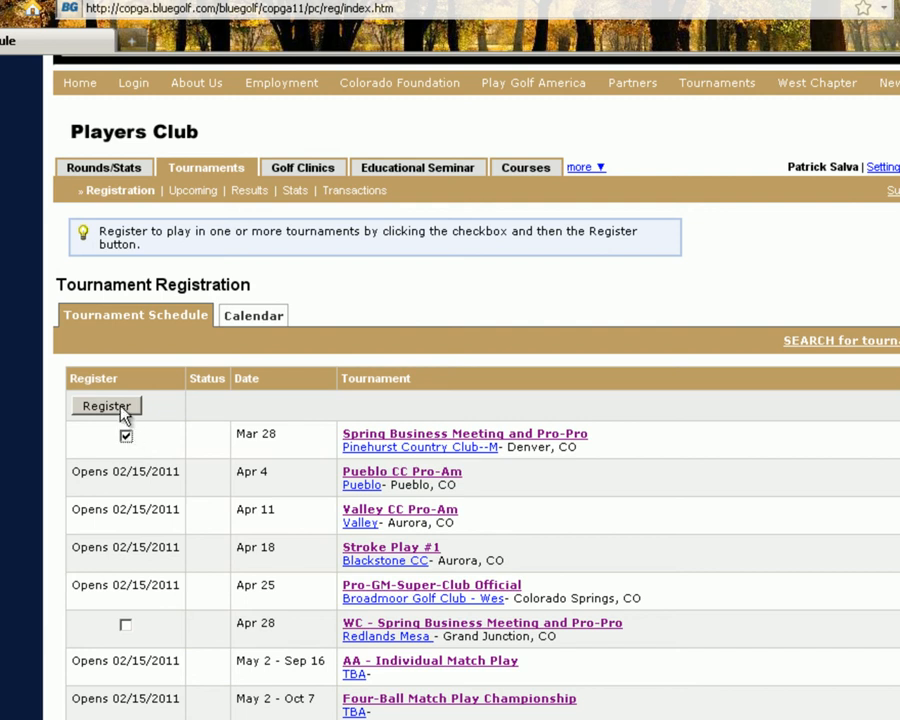
{"action": "left_click", "coordinate": [122, 410]}
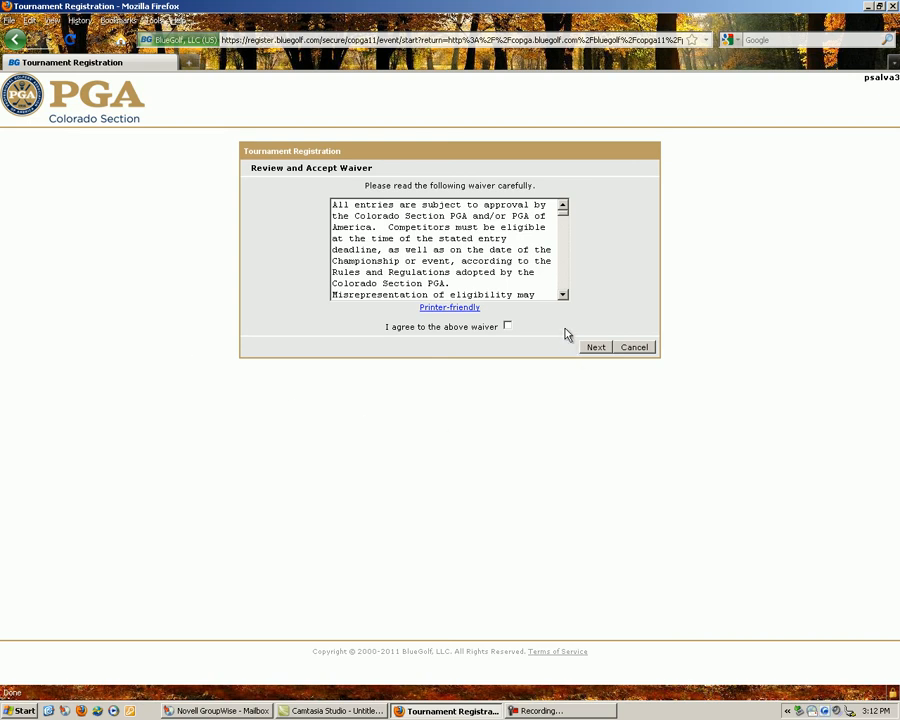
Agree to the tournament waiver and continue to the Personal Information form
{"action": "left_click", "coordinate": [508, 327]}
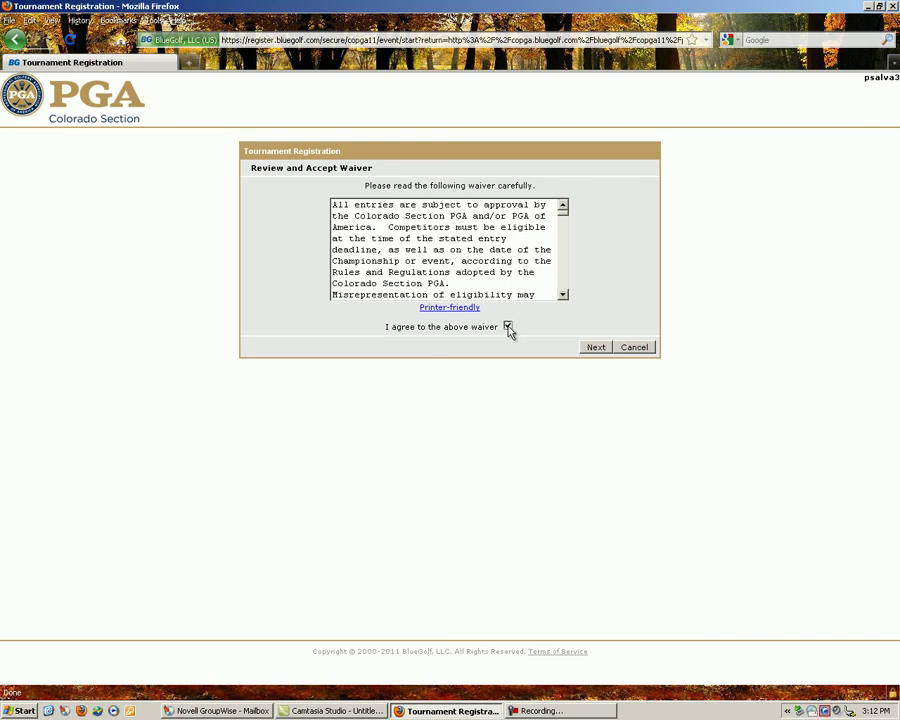
{"action": "left_click", "coordinate": [596, 348]}
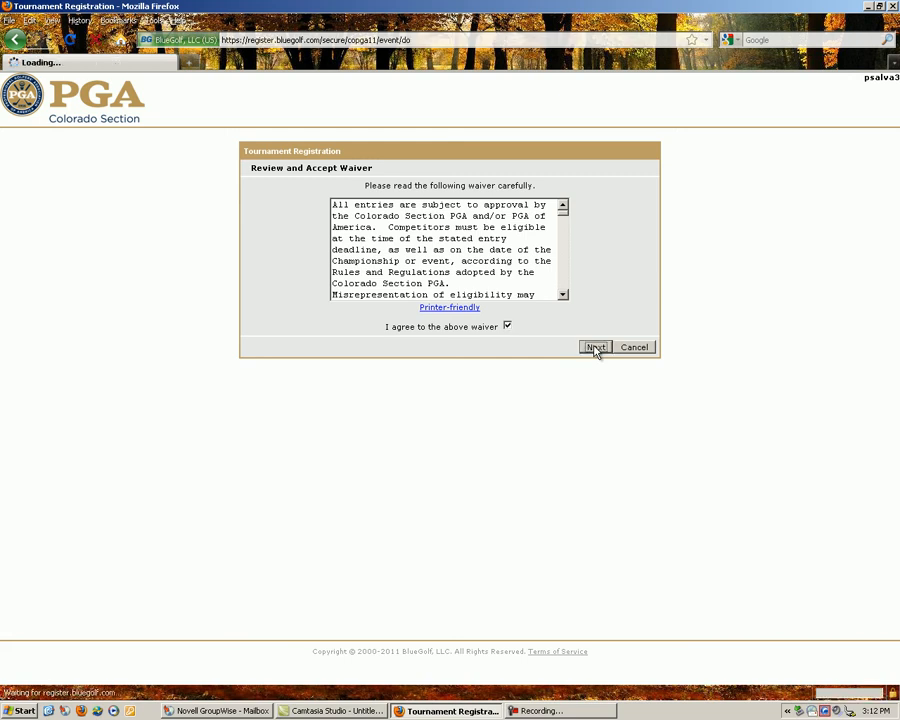
{"action": "left_click", "coordinate": [437, 219]}
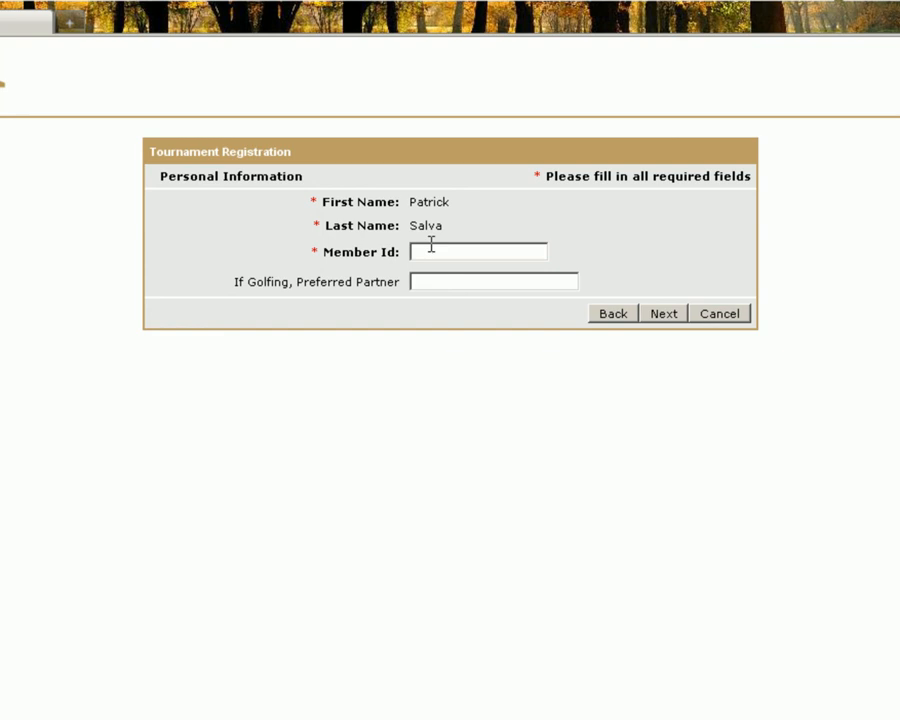
Submit personal information with member ID 01234567 and preferred partner Tba
{"action": "left_click", "coordinate": [431, 250]}
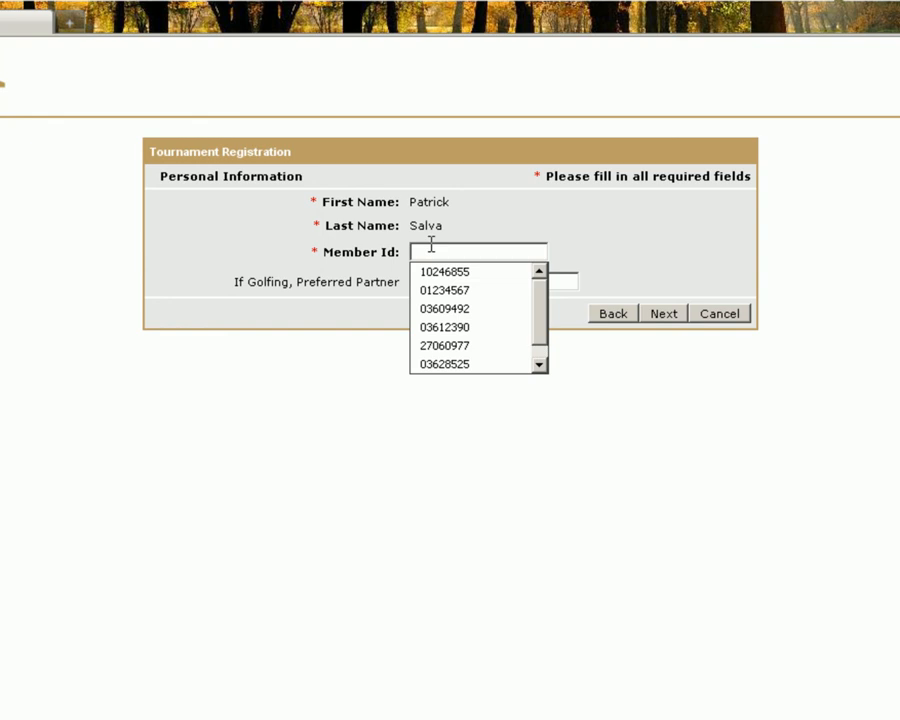
{"action": "type", "text": "0123456"}
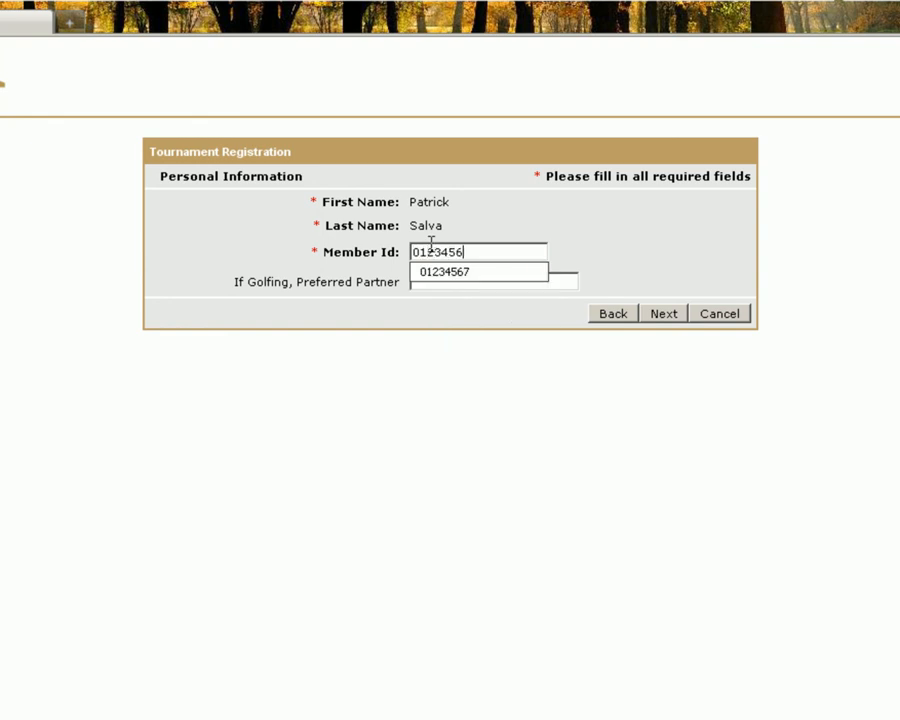
{"action": "type", "text": "7"}
{"action": "left_click", "coordinate": [584, 225]}
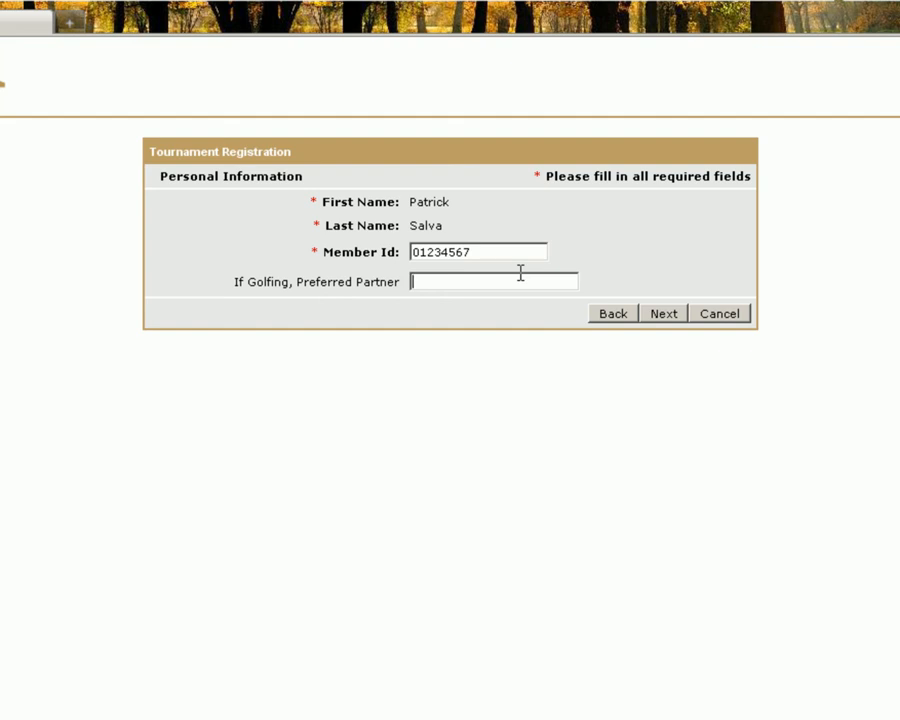
{"action": "type", "text": "Tba"}
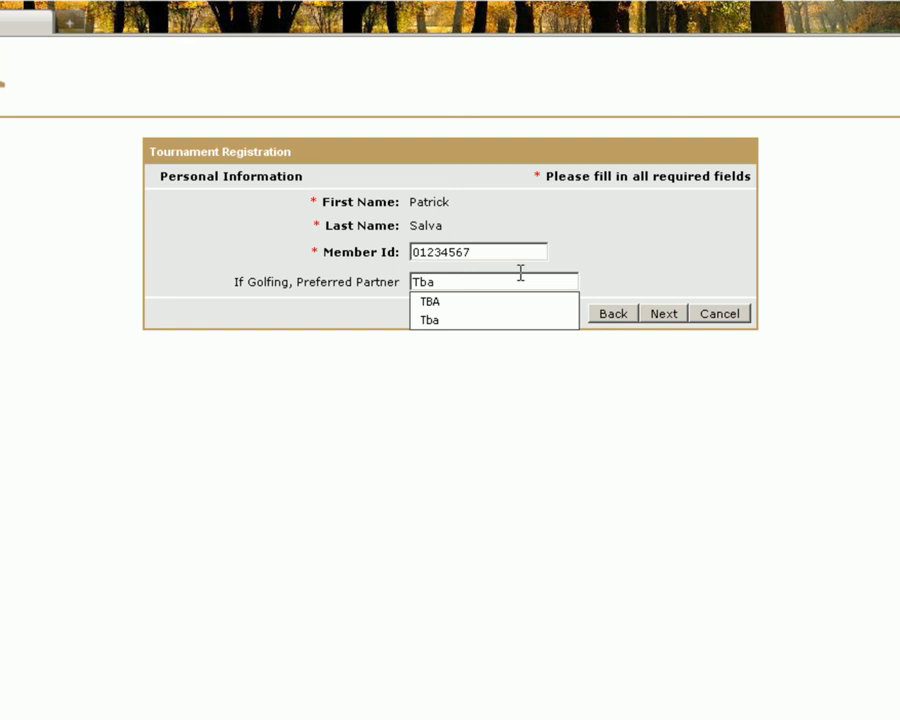
{"action": "left_click", "coordinate": [638, 267]}
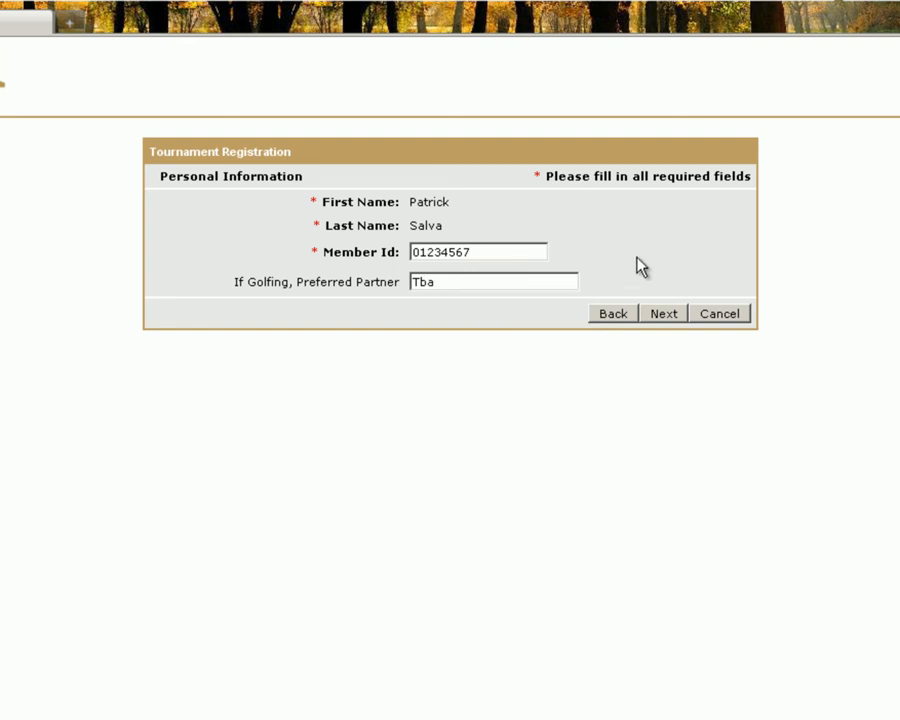
{"action": "left_click", "coordinate": [665, 314]}
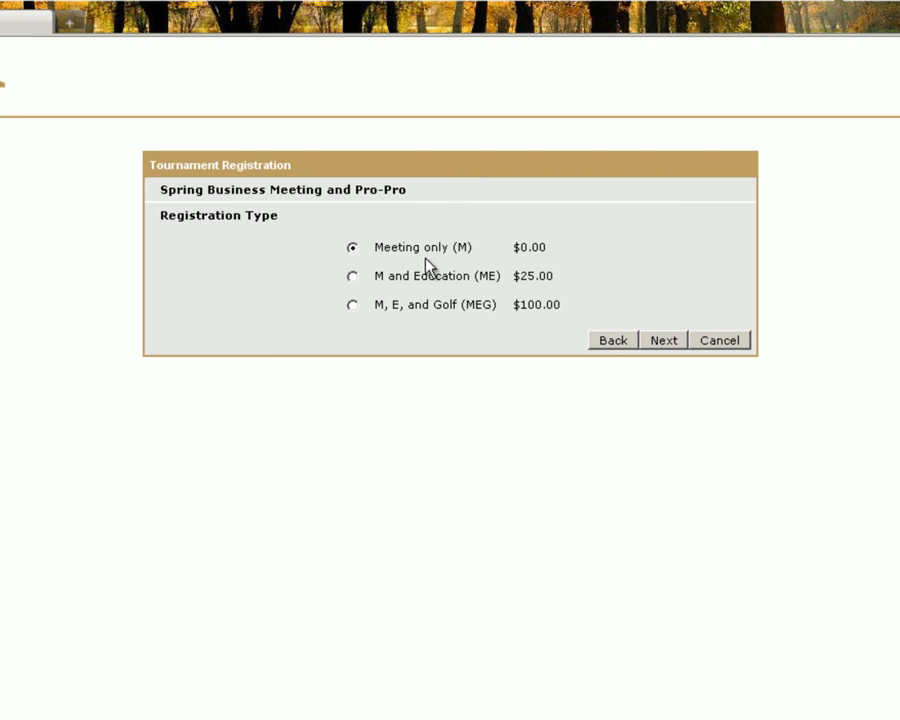
Choose the M, E, and Golf (MEG) registration type at $100.00
{"action": "left_click", "coordinate": [353, 277]}
{"action": "left_click", "coordinate": [353, 306]}
Continue with the chosen registration type to the Enter Credit Card Information form
{"action": "left_click", "coordinate": [665, 341]}
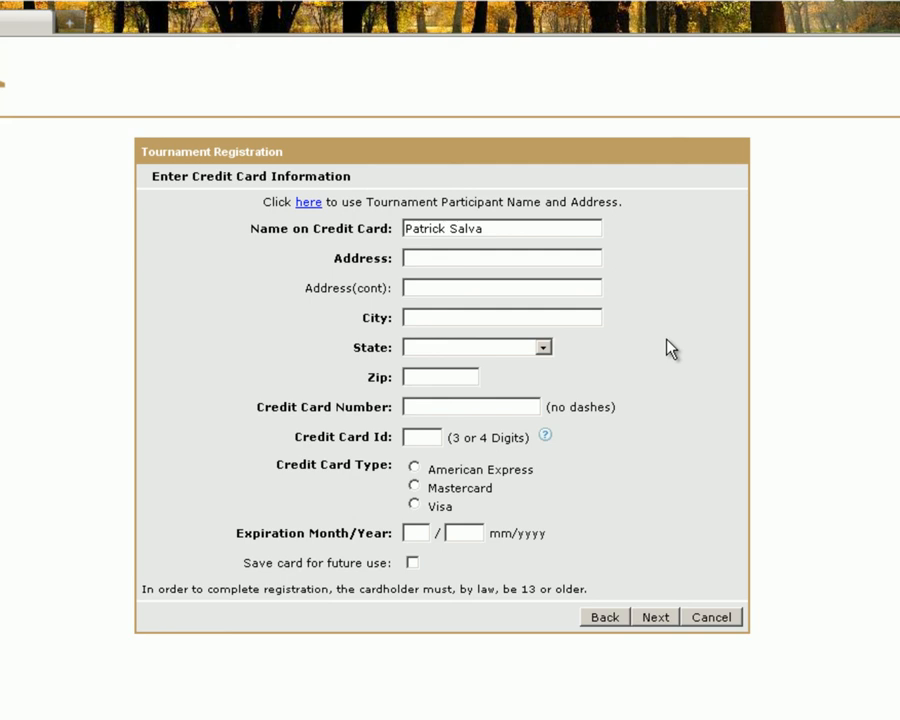